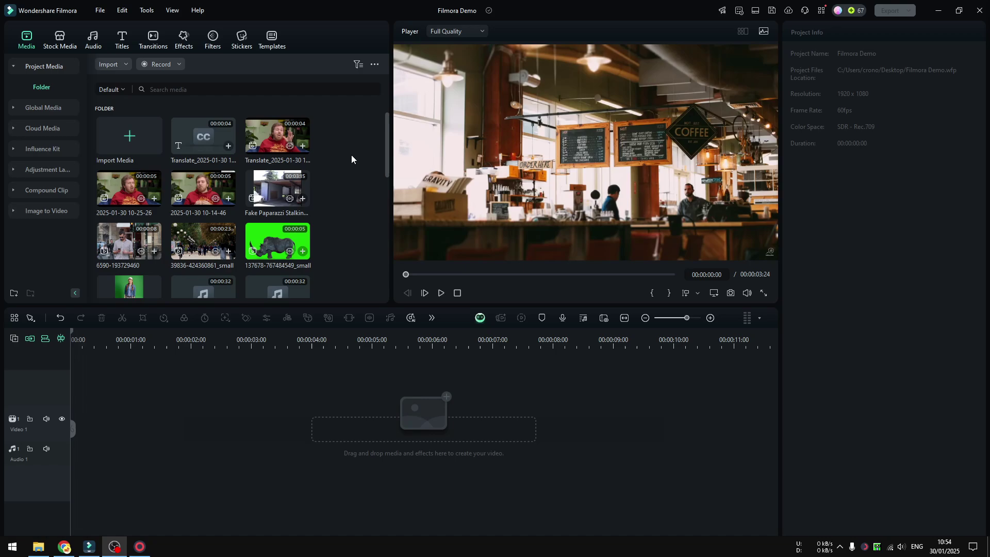
# - Open Record Voiceover from the File menu and start recording a voiceover from the microphone
pyautogui.click(99, 12)
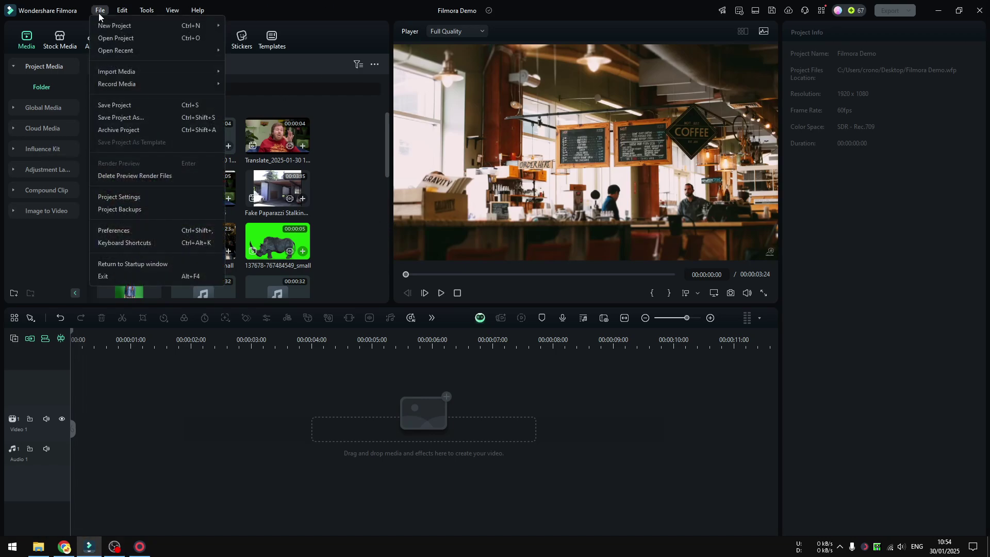
pyautogui.moveTo(147, 82)
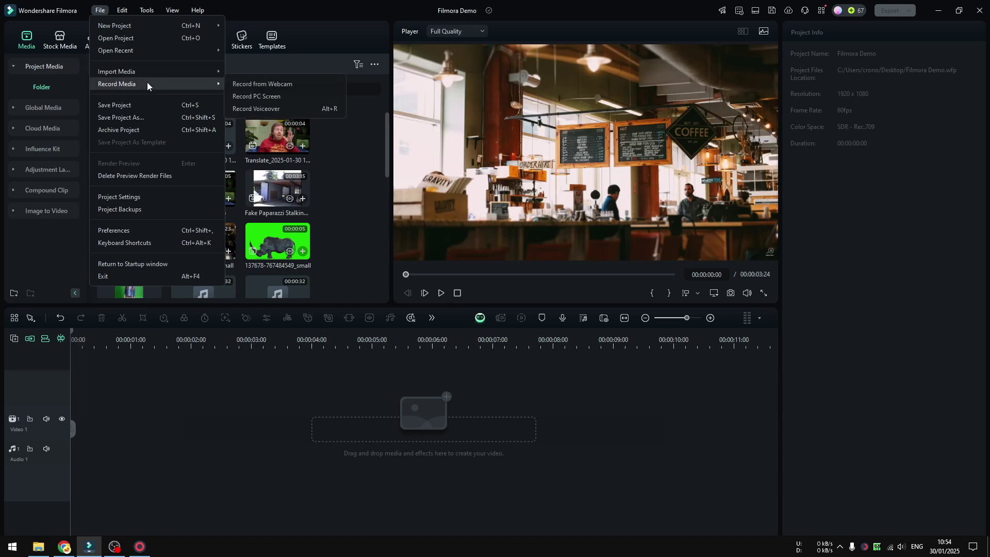
pyautogui.click(286, 109)
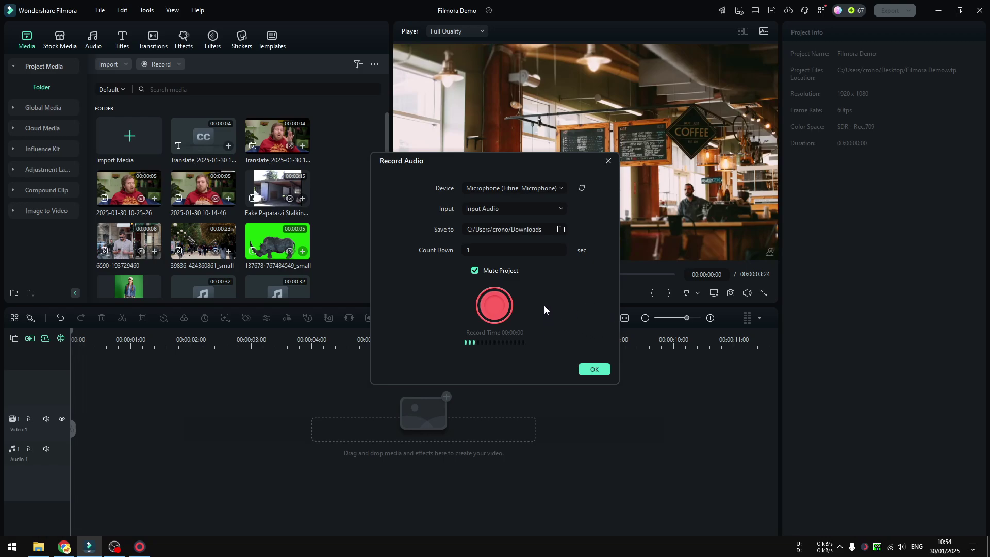
pyautogui.click(494, 305)
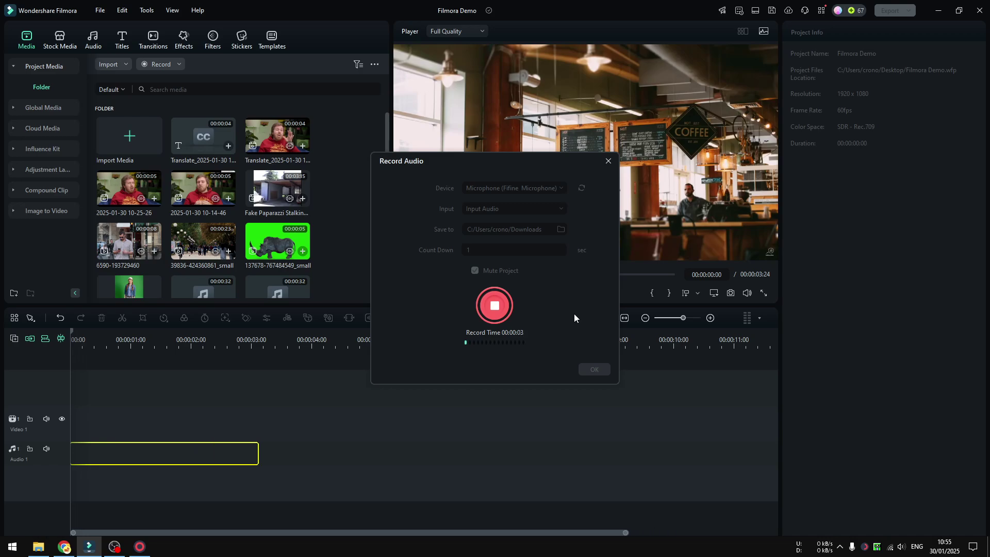
# - Stop the recording, close the recording window and play back the new voice clip
pyautogui.click(503, 311)
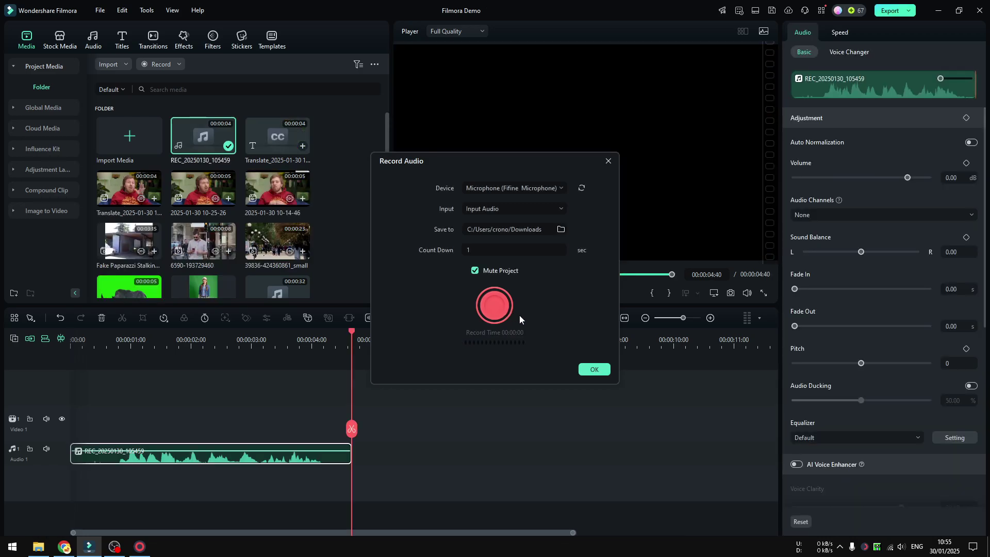
pyautogui.click(594, 370)
pyautogui.moveTo(355, 428); pyautogui.dragTo(103, 422)
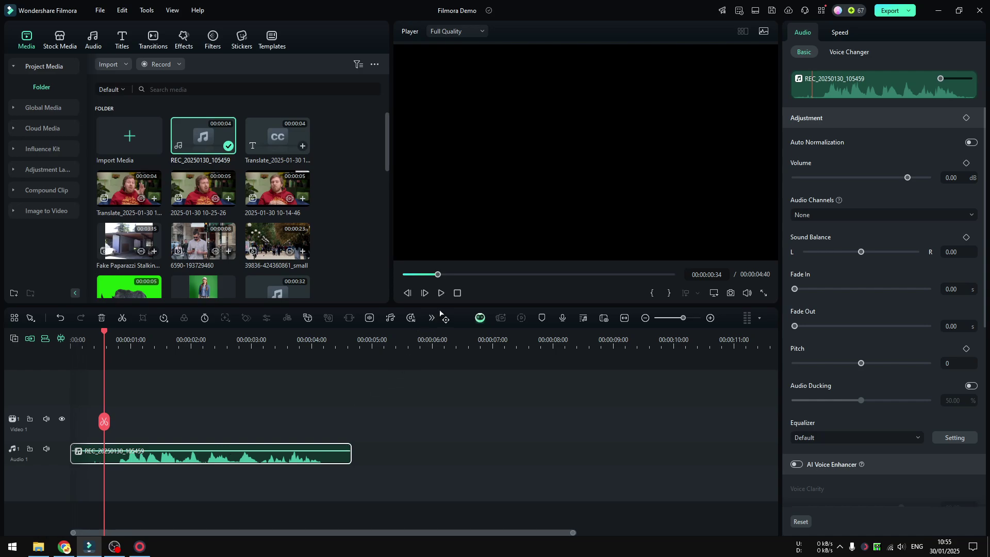
pyautogui.click(441, 293)
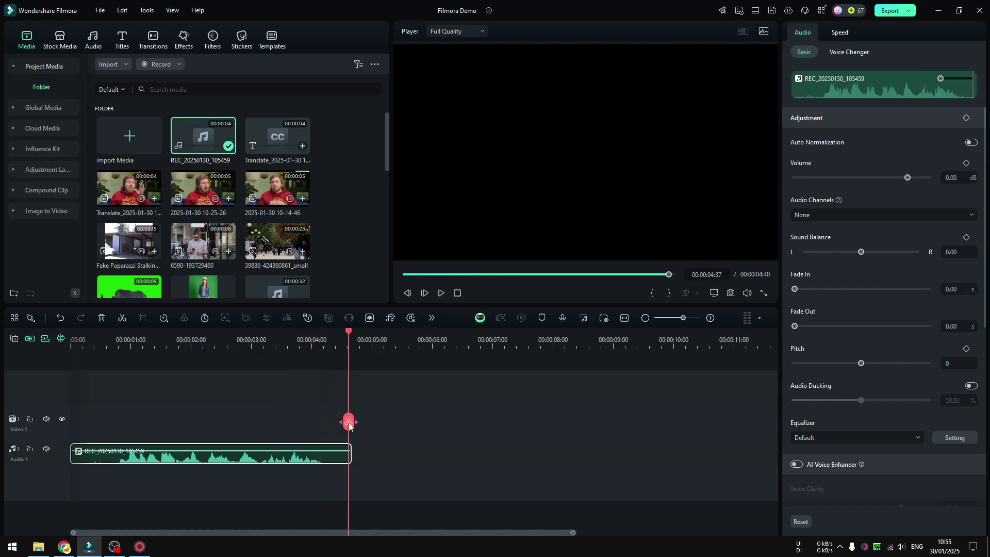
# - Trim the silent start and the tail off the voice clip so it ends at 00:00:03:34
pyautogui.moveTo(349, 422); pyautogui.dragTo(111, 412)
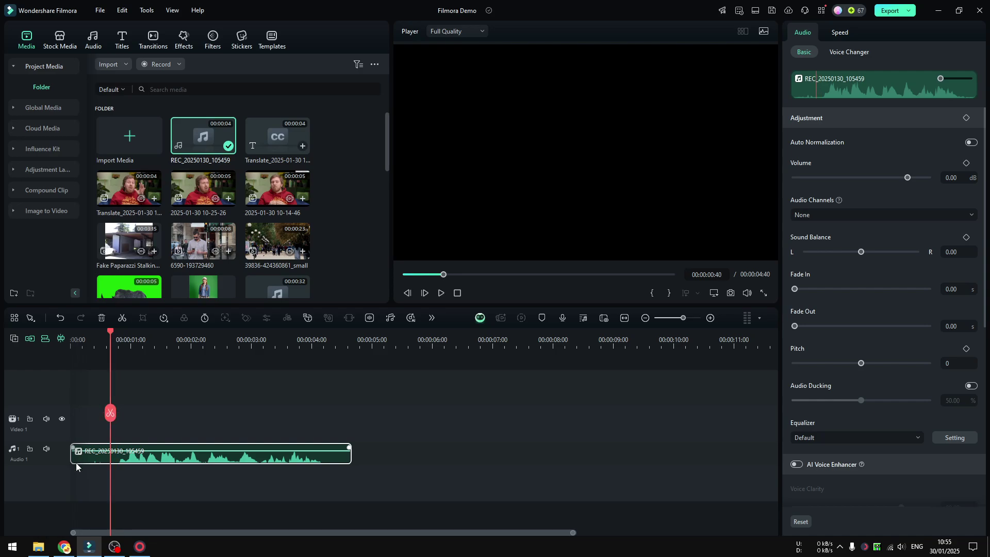
pyautogui.moveTo(72, 456); pyautogui.dragTo(106, 461)
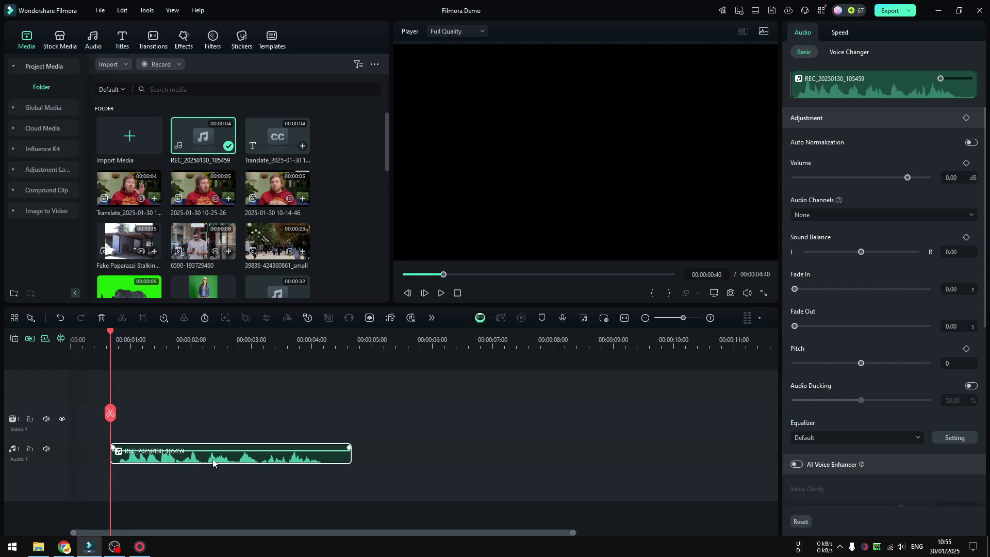
pyautogui.moveTo(309, 457); pyautogui.dragTo(284, 460)
# - Duplicate the voice clip and place the copy right after the original on Audio 1
pyautogui.rightClick(248, 461)
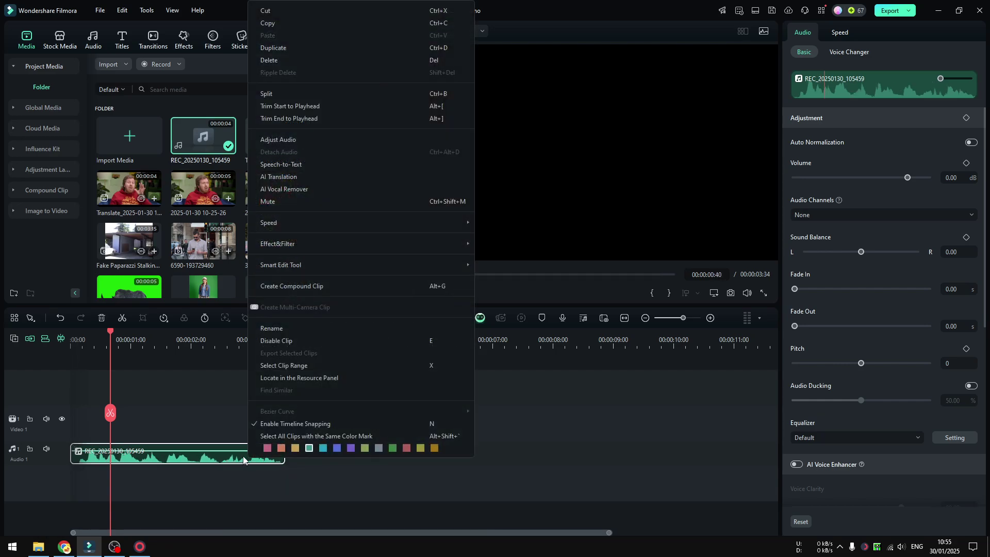
pyautogui.click(305, 48)
pyautogui.moveTo(215, 463); pyautogui.dragTo(391, 436)
pyautogui.moveTo(324, 413); pyautogui.dragTo(168, 410)
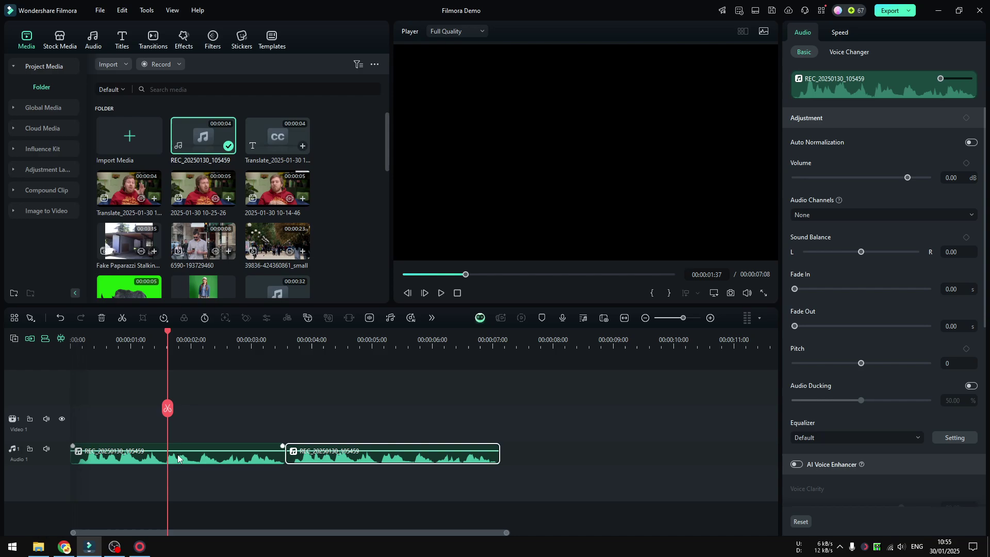
# - Give the original voice clip a pink colour mark, then select the copy
pyautogui.click(178, 461)
pyautogui.rightClick(179, 461)
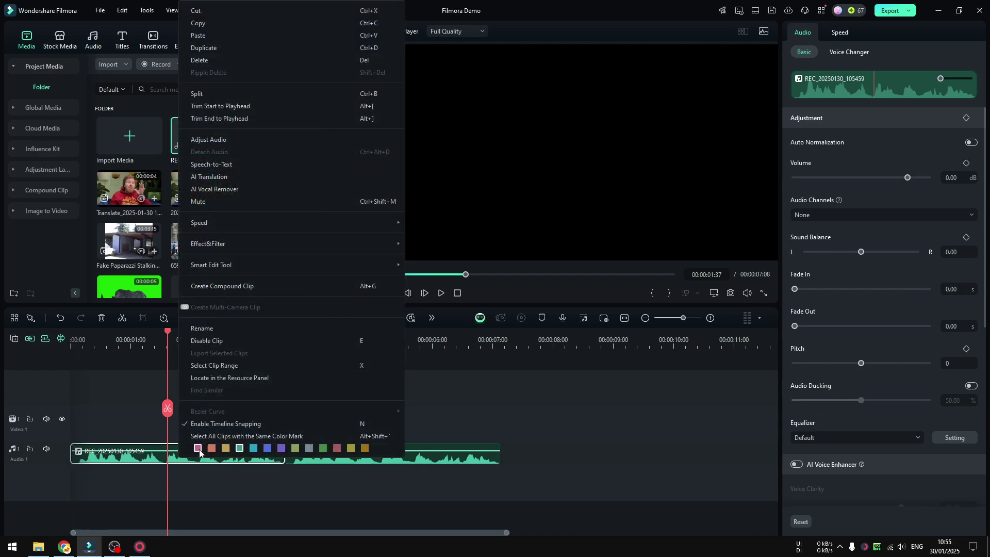
pyautogui.click(203, 454)
pyautogui.click(349, 461)
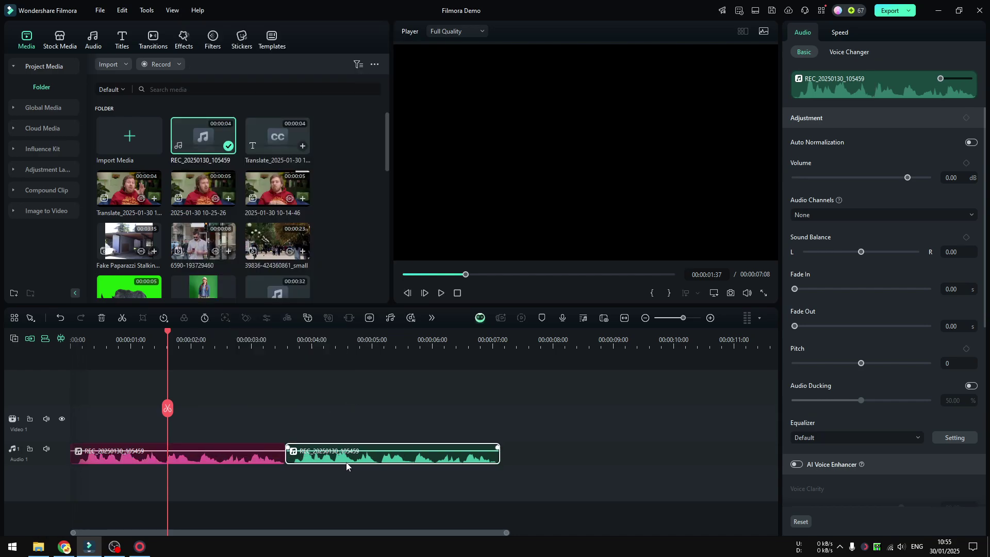
pyautogui.click(368, 351)
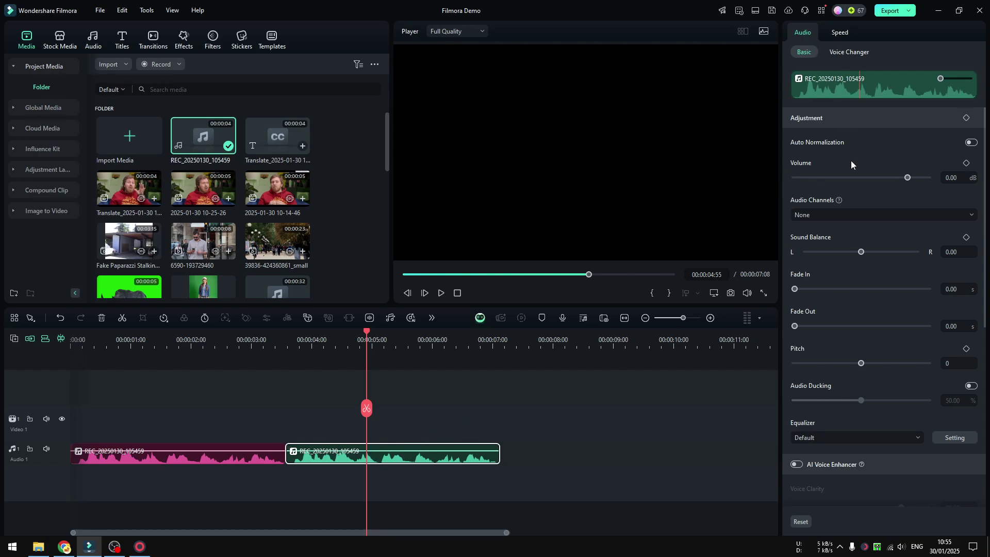
# - Enable AI Voice Enhancer on the copied voice clip, with Voice Clarity 80 and Voice Beautification 70
pyautogui.scroll(-5, 851, 164)
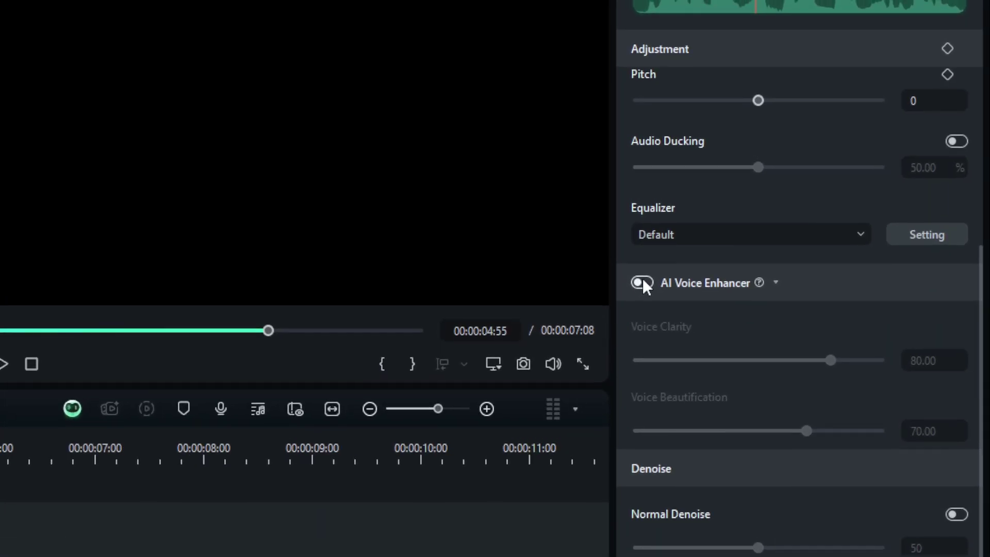
pyautogui.click(797, 247)
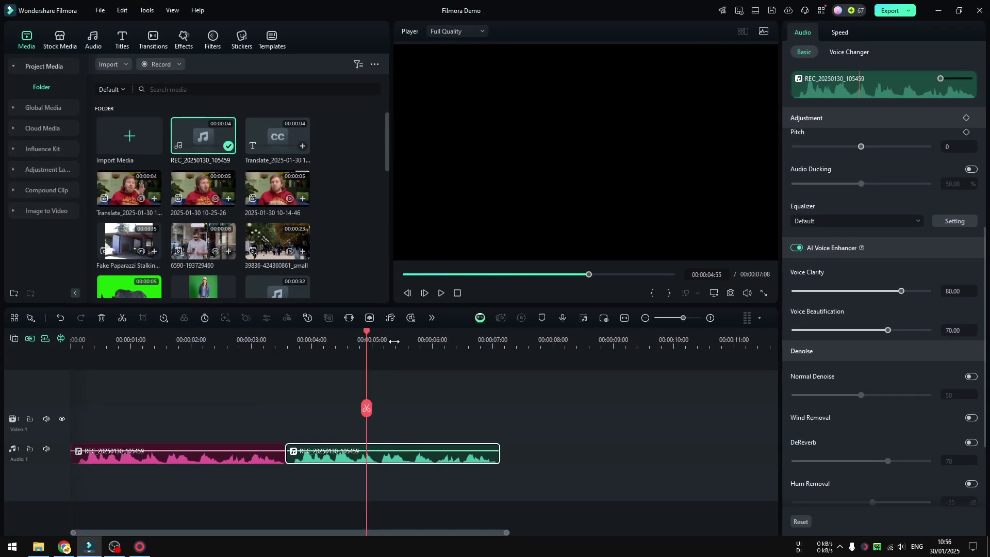
pyautogui.moveTo(322, 424); pyautogui.dragTo(284, 409)
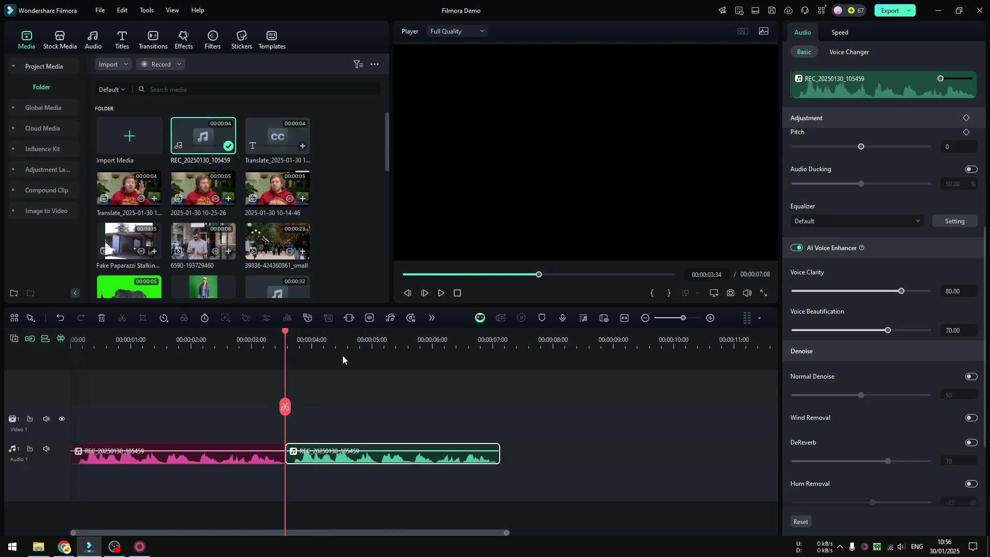
pyautogui.click(442, 293)
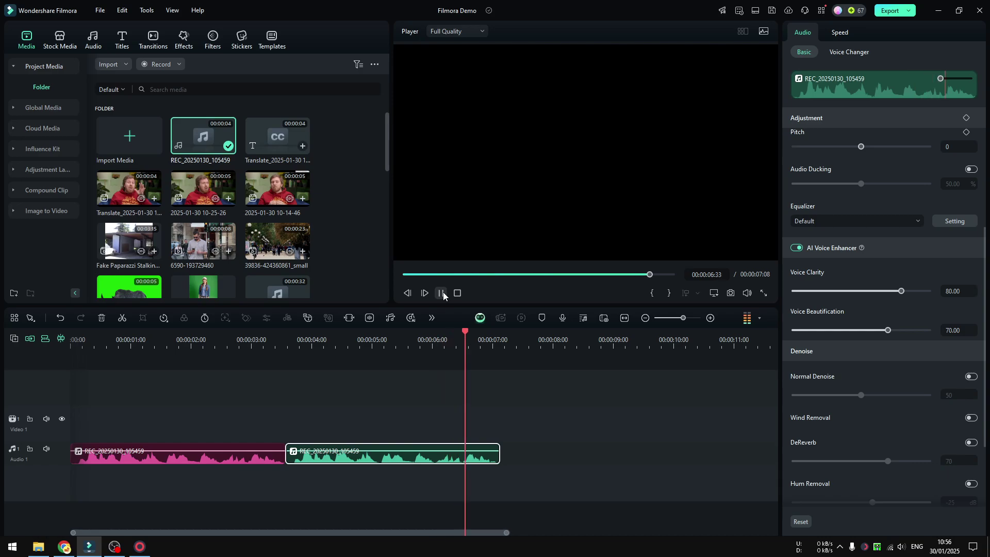
pyautogui.click(442, 293)
pyautogui.moveTo(497, 409); pyautogui.dragTo(73, 411)
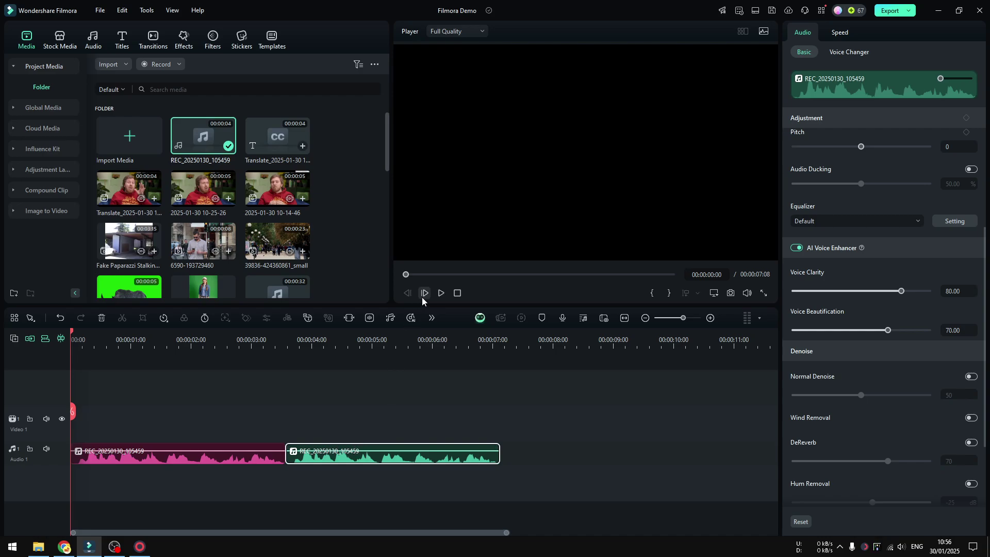
pyautogui.click(442, 293)
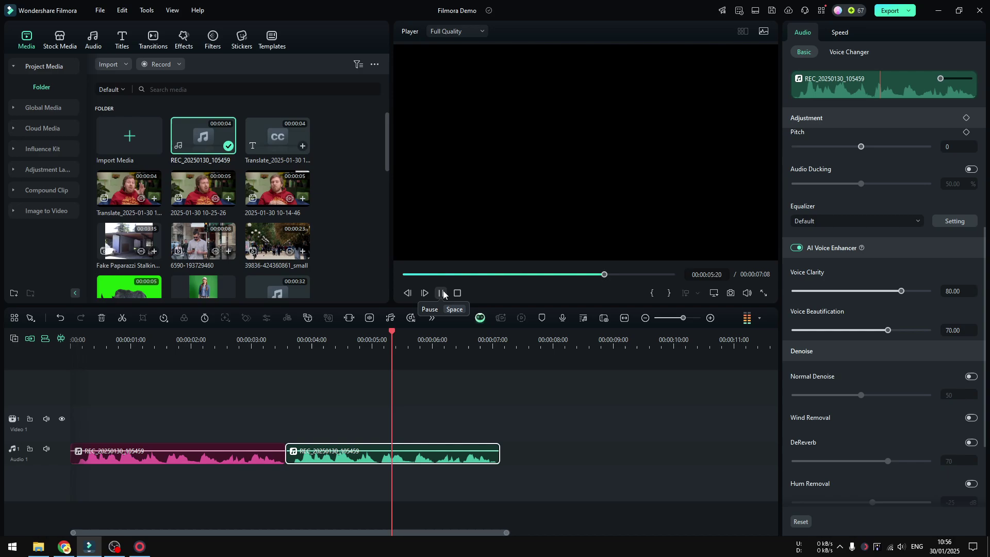
pyautogui.click(442, 293)
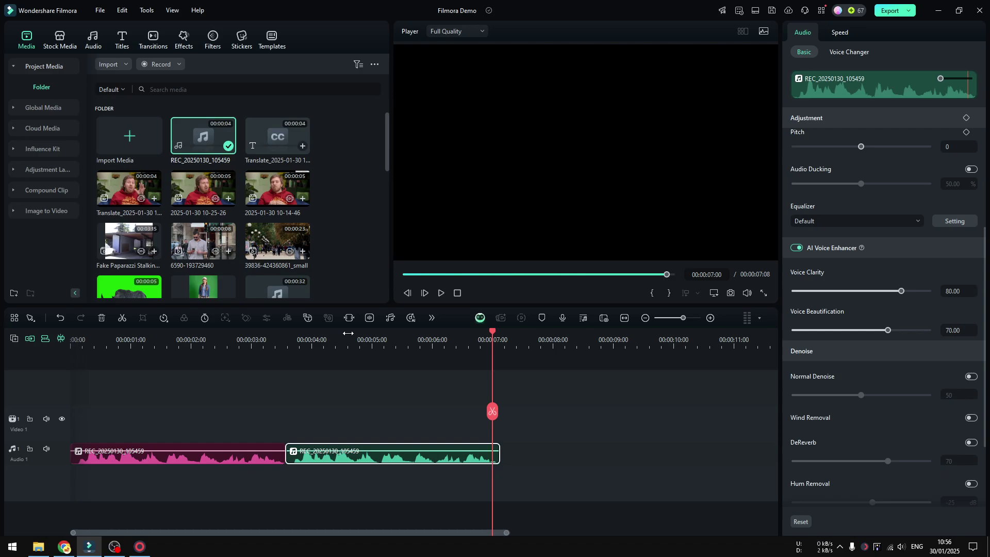
pyautogui.click(361, 337)
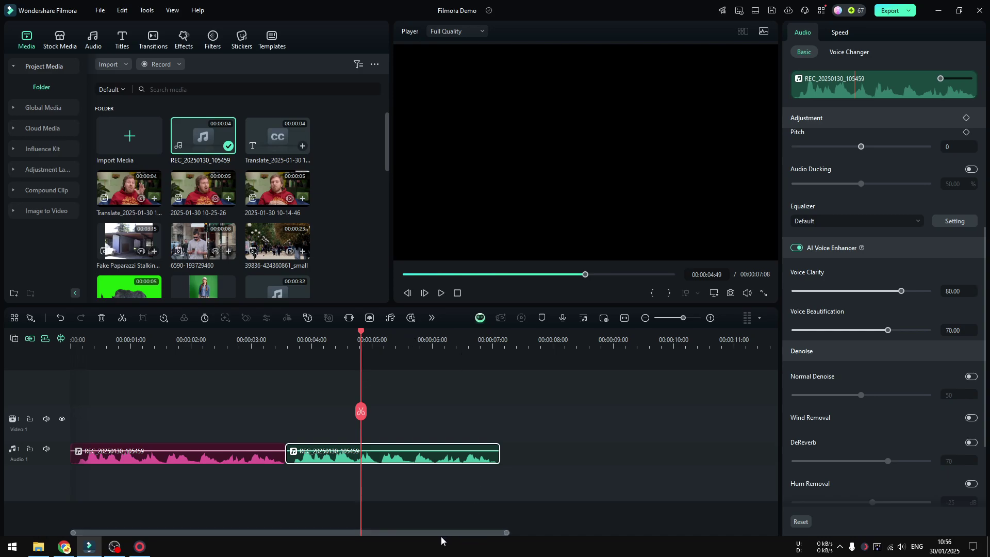
pyautogui.moveTo(435, 536); pyautogui.dragTo(521, 532)
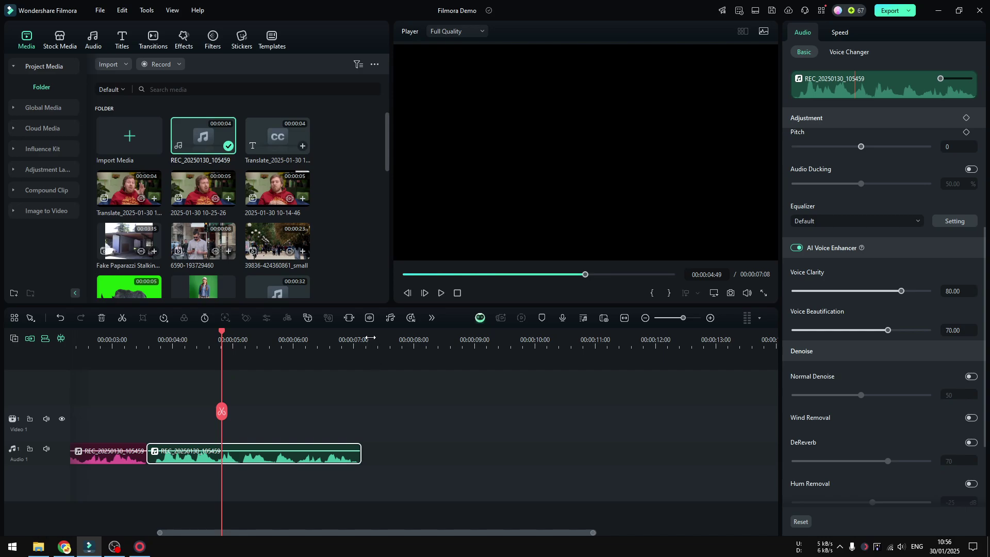
pyautogui.scroll(-10, 375, 197)
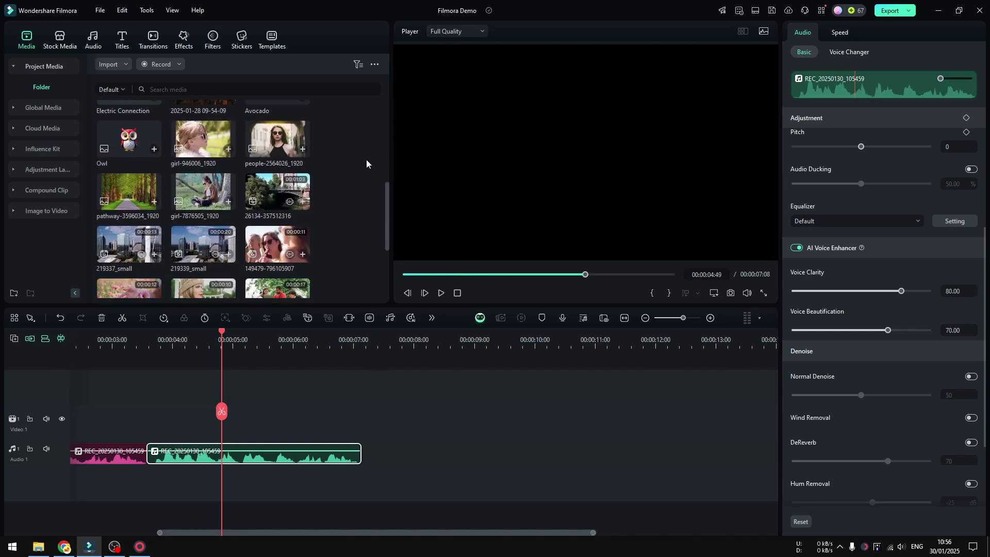
pyautogui.scroll(4, 370, 153)
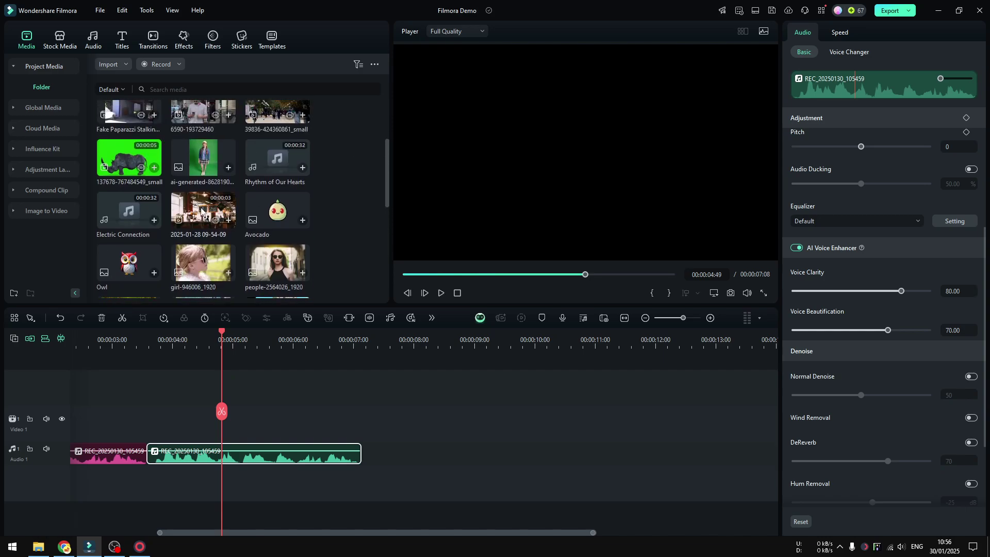
pyautogui.moveTo(203, 207); pyautogui.dragTo(369, 416)
pyautogui.click(256, 405)
pyautogui.click(117, 418)
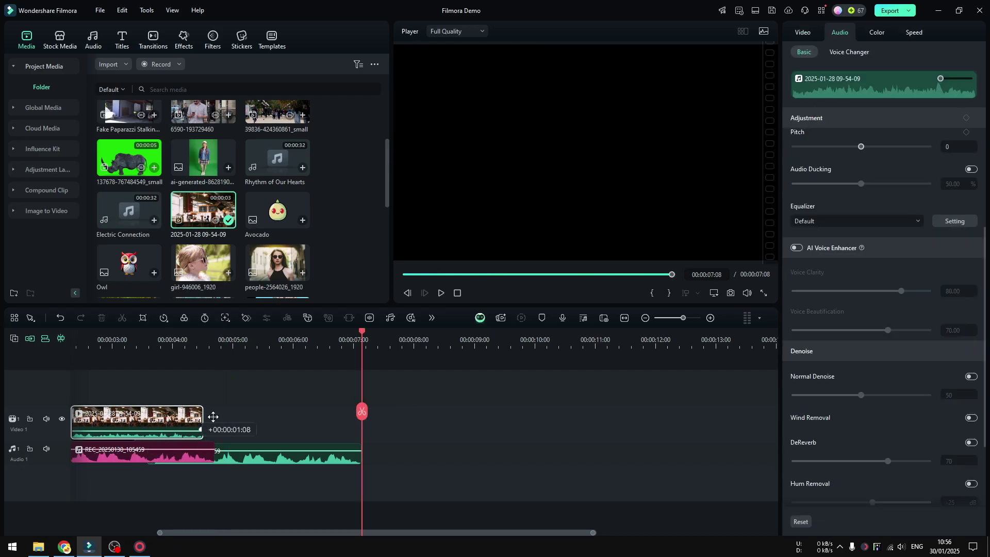
pyautogui.click(188, 420)
# - Try sliding the café clip along Video 1, then turn off Magnetic Track snapping
pyautogui.moveTo(432, 531); pyautogui.dragTo(359, 533)
pyautogui.moveTo(176, 420); pyautogui.dragTo(547, 415)
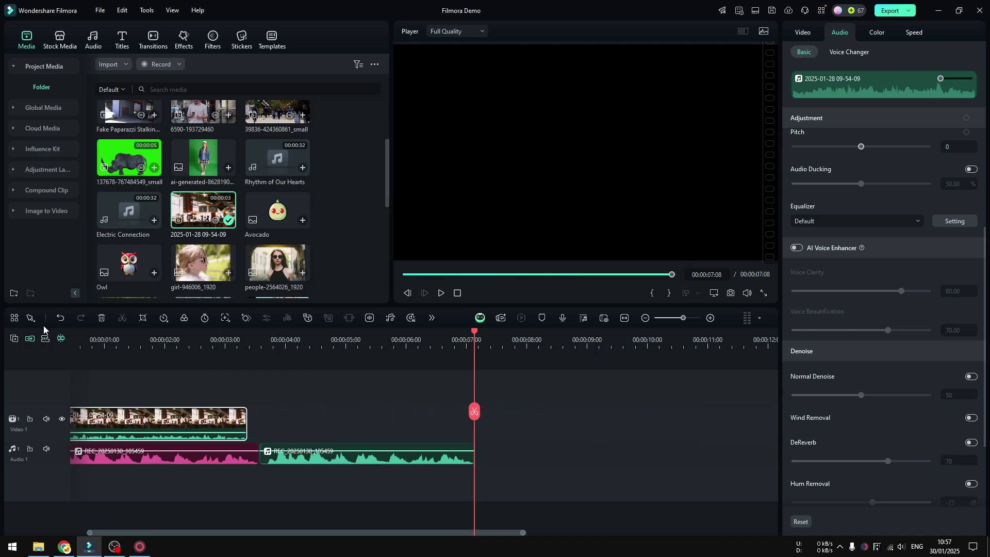
pyautogui.click(29, 340)
# - Move the café clip to start at 00:00:07:08, after the voice clips, and play it
pyautogui.moveTo(171, 421); pyautogui.dragTo(575, 432)
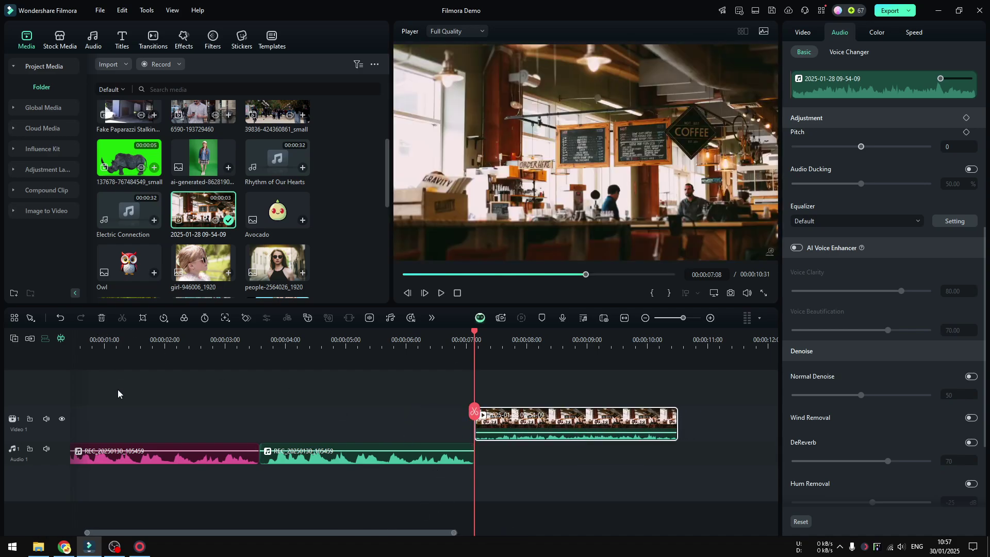
pyautogui.moveTo(272, 533); pyautogui.dragTo(368, 534)
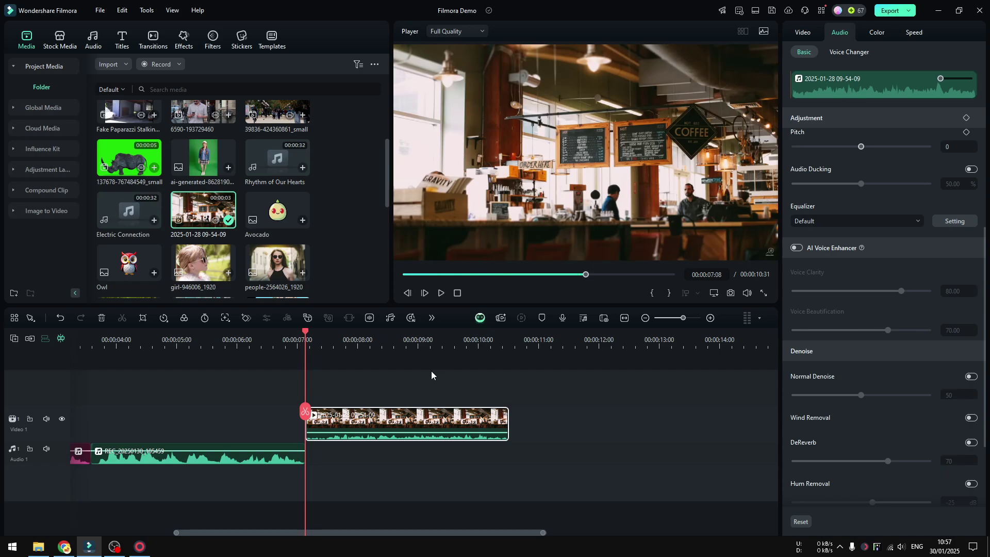
pyautogui.click(441, 293)
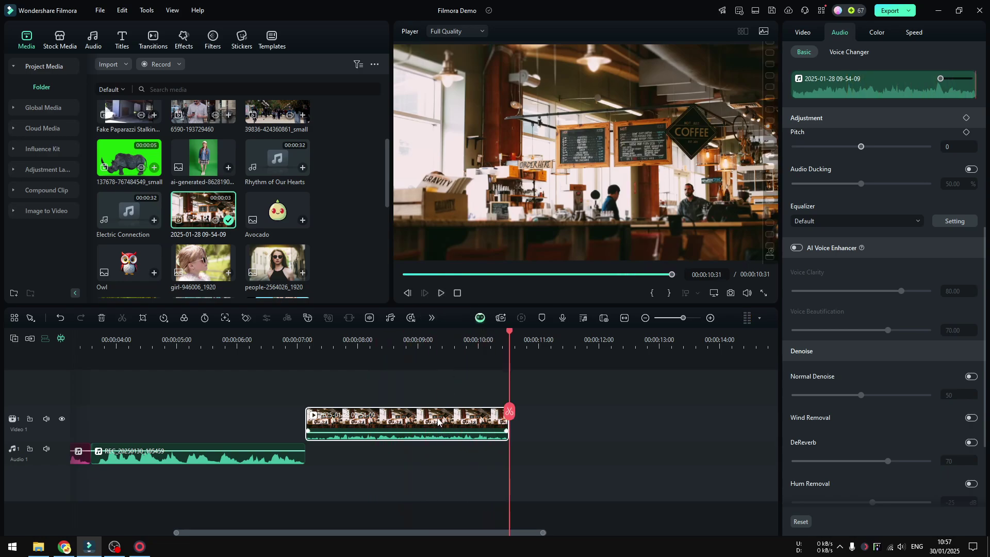
pyautogui.hscroll(2, 394, 534)
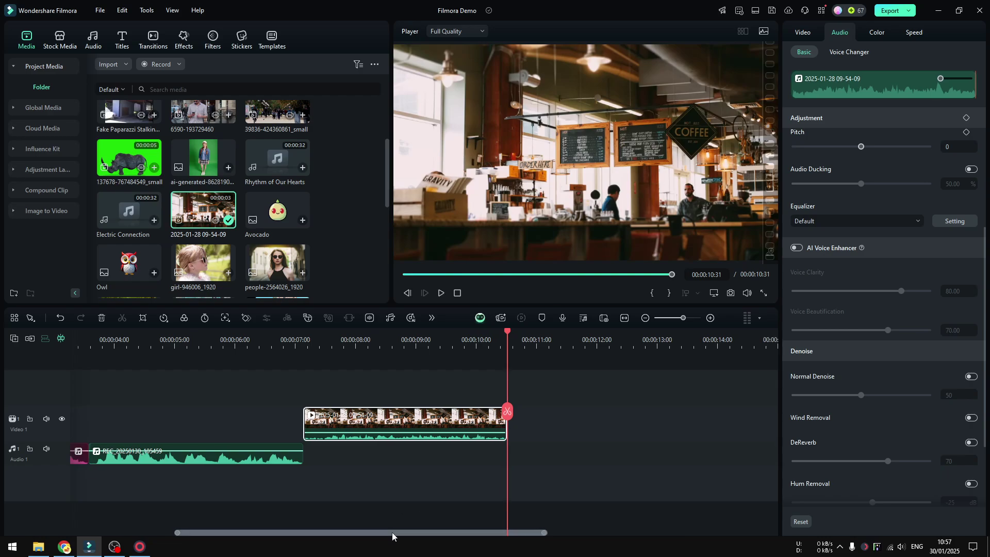
# - Duplicate the café clip and give the original a pink colour mark
pyautogui.rightClick(406, 421)
pyautogui.click(447, 48)
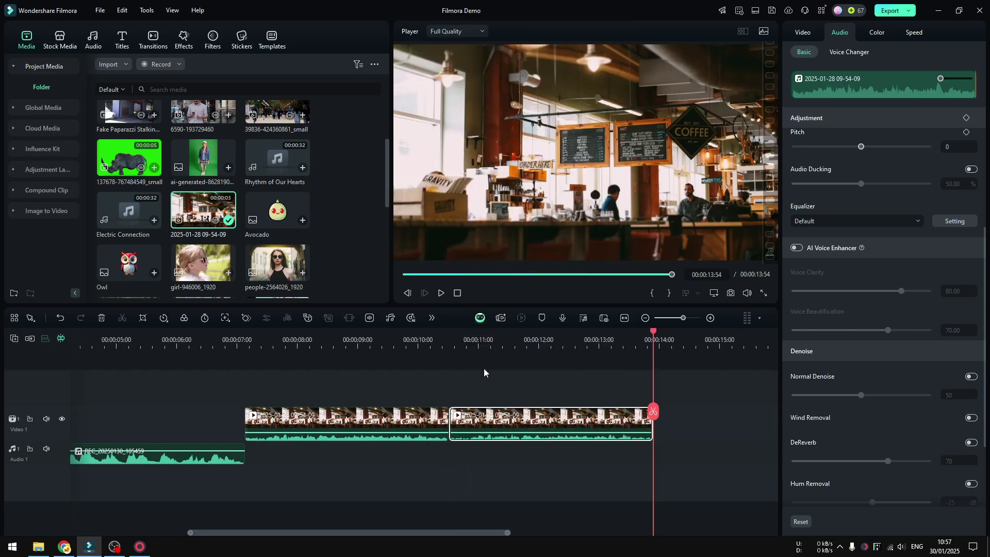
pyautogui.click(395, 420)
pyautogui.rightClick(395, 420)
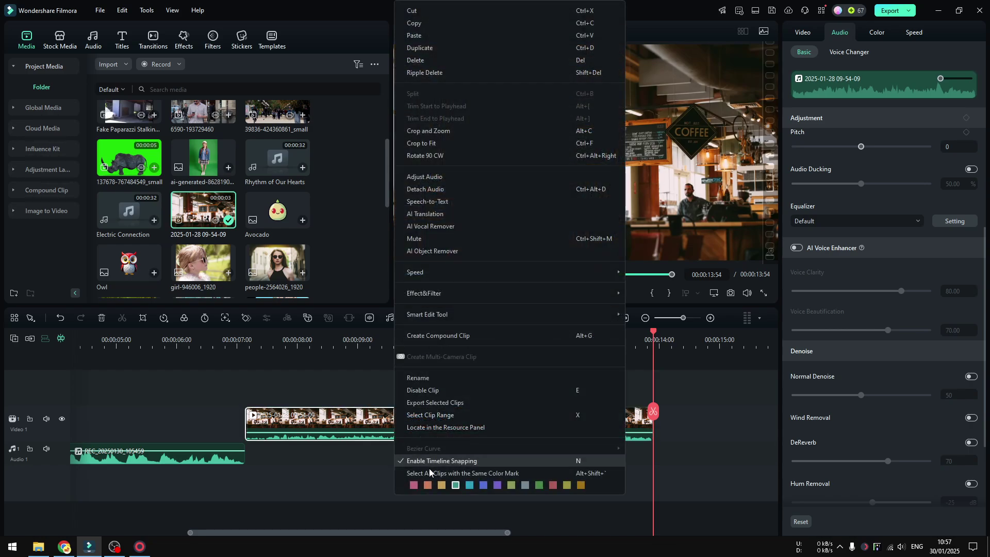
pyautogui.click(415, 486)
# - Turn on AI Voice Enhancer for the duplicated café clip
pyautogui.click(562, 417)
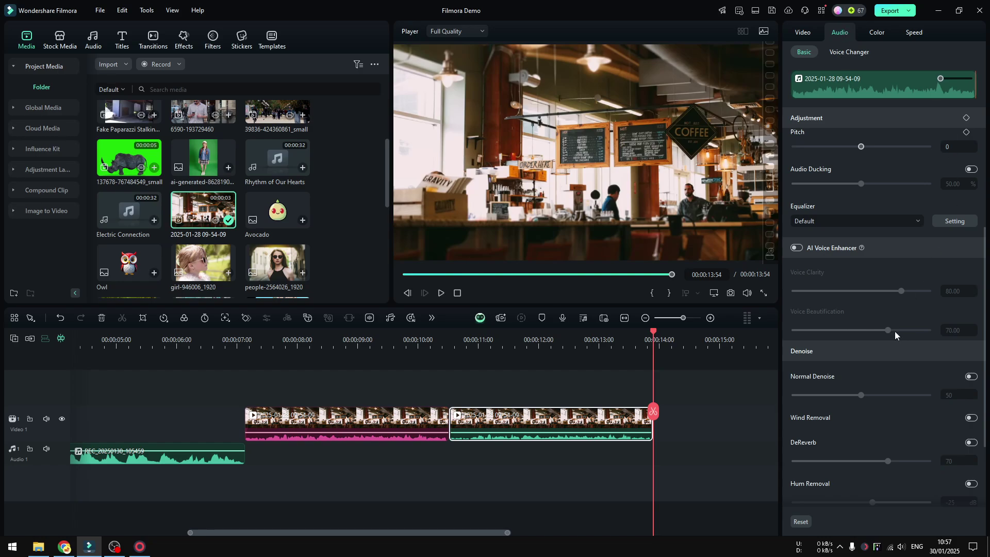
pyautogui.scroll(-3, 878, 326)
pyautogui.scroll(4, 873, 313)
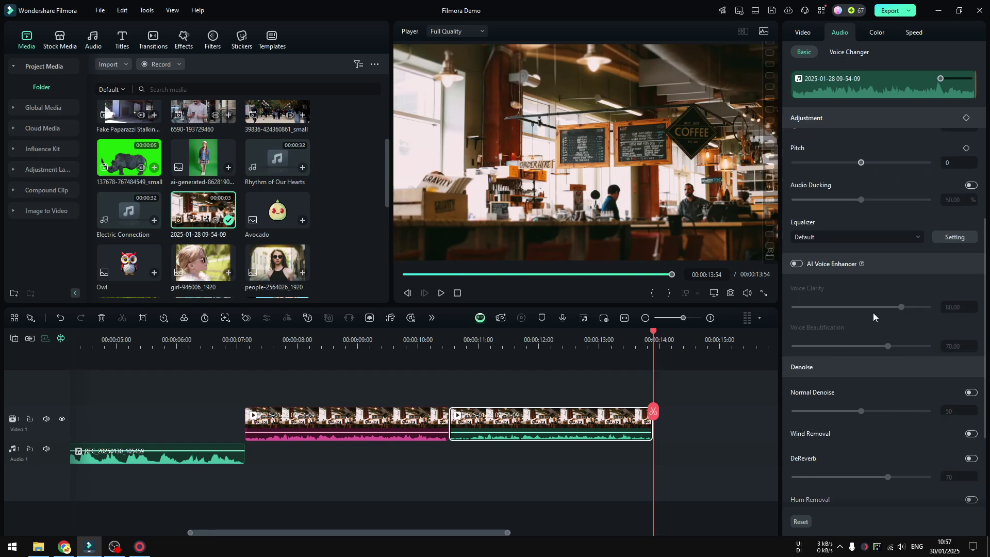
pyautogui.click(797, 265)
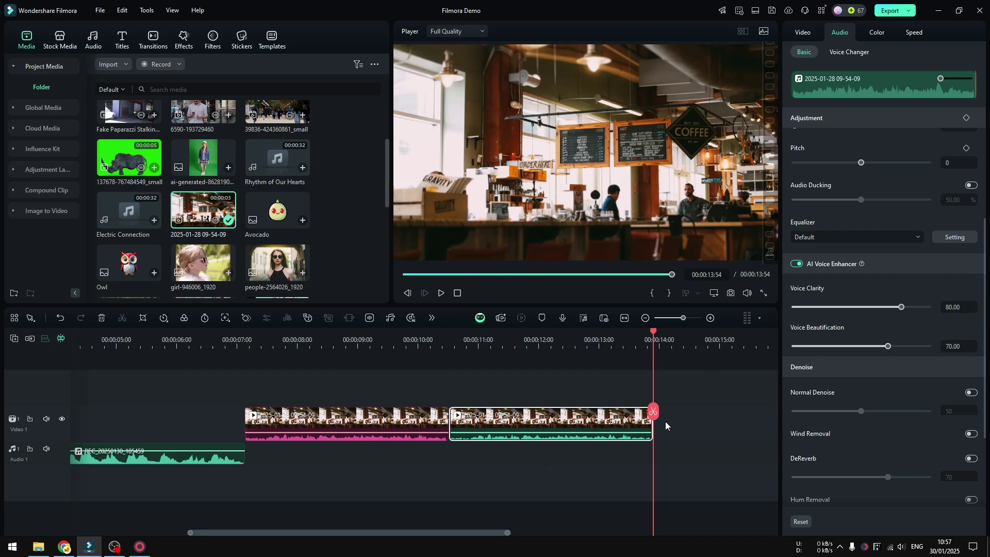
pyautogui.moveTo(653, 411); pyautogui.dragTo(247, 404)
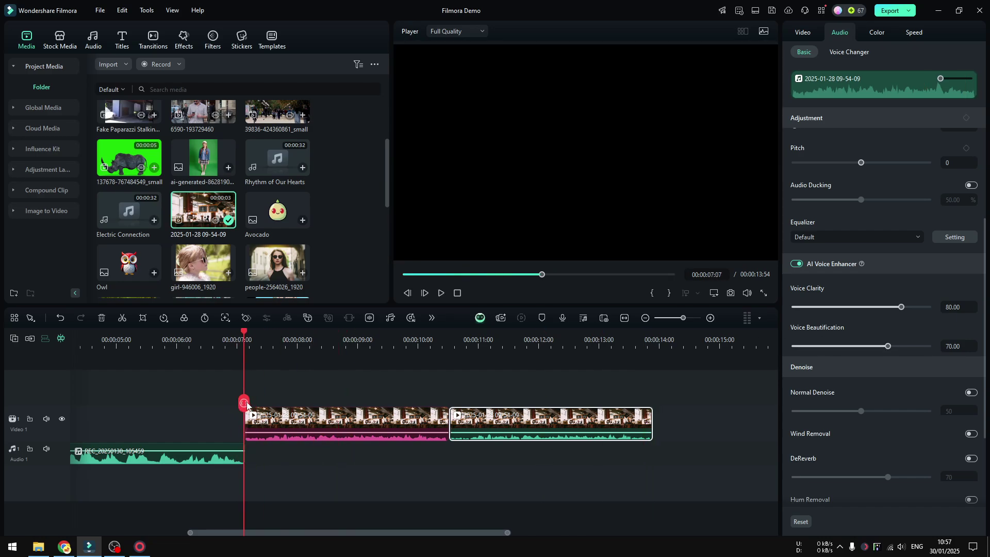
pyautogui.click(441, 294)
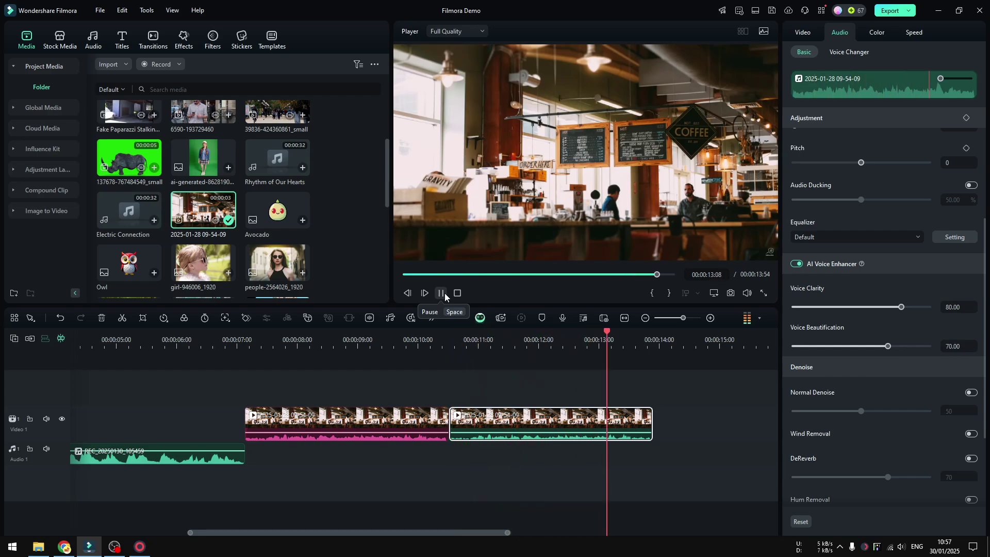
pyautogui.click(444, 293)
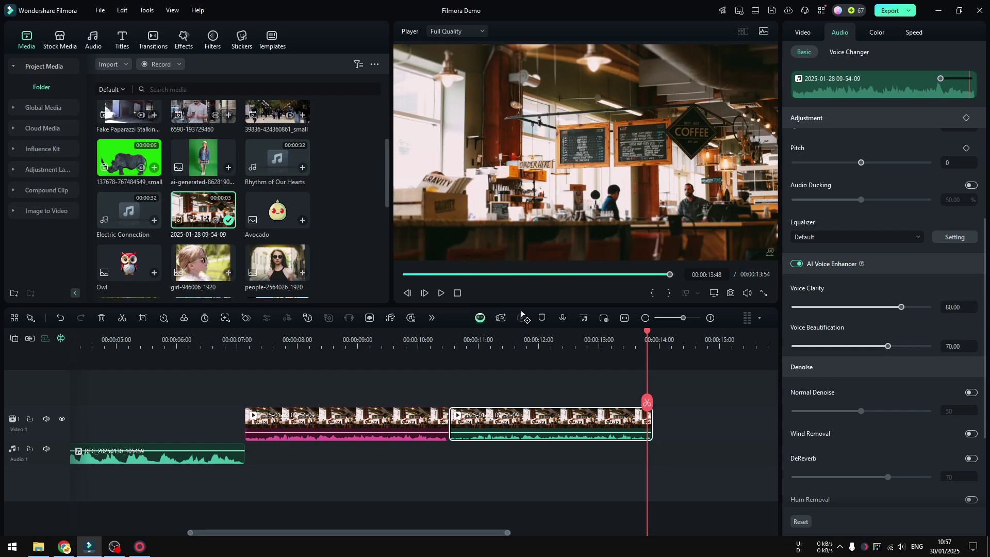